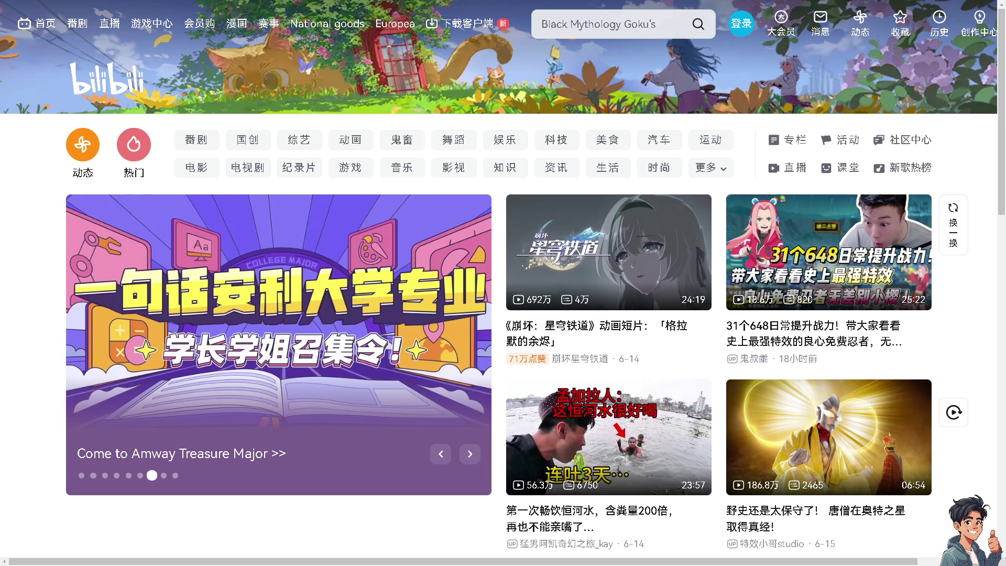
Scroll the Bilibili homepage down past the banner carousel to the recommended video rows.
scroll(771, 503, "down", 10)
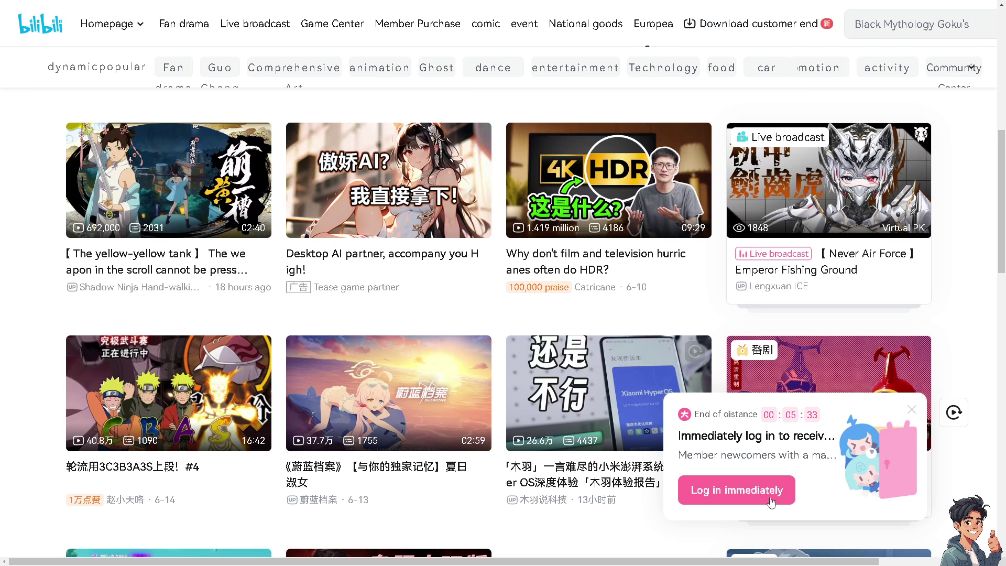
Open sign-in from the promo pop-up's 立即登录 button and switch to the 注册 SMS tab.
left_click(741, 502)
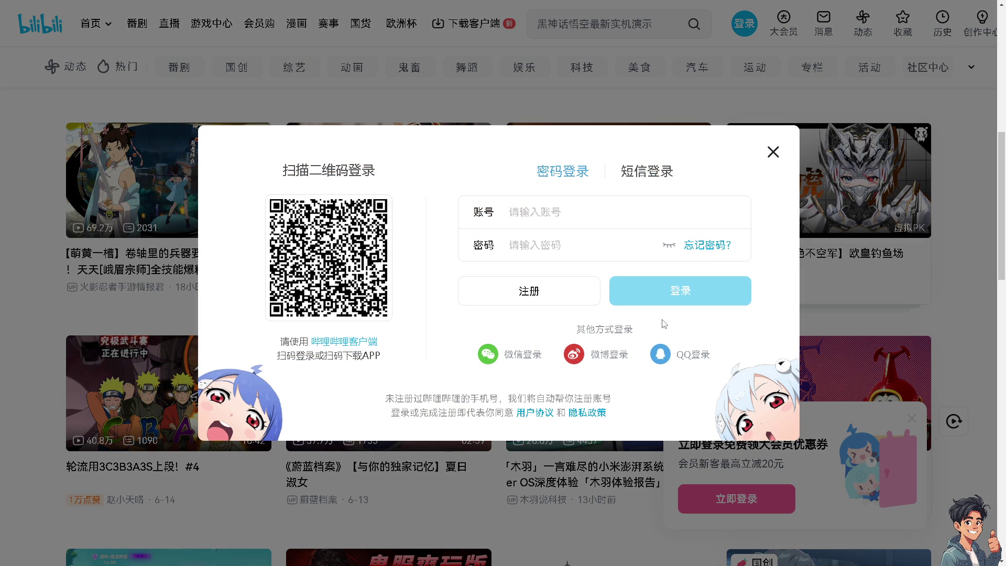
left_click(559, 296)
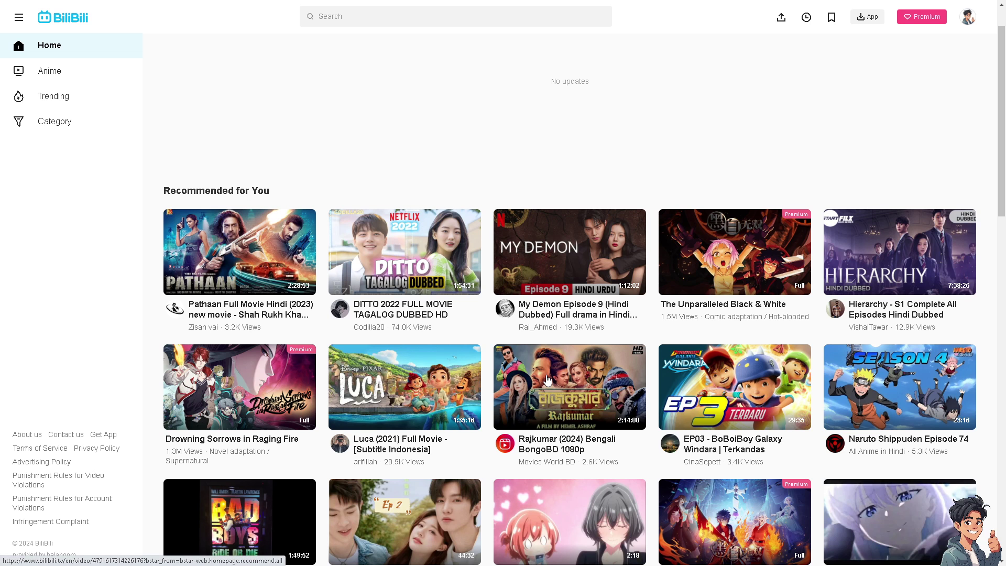
Scroll down through the bilibili.tv Recommended for You video grid.
scroll(576, 369, "down", 2)
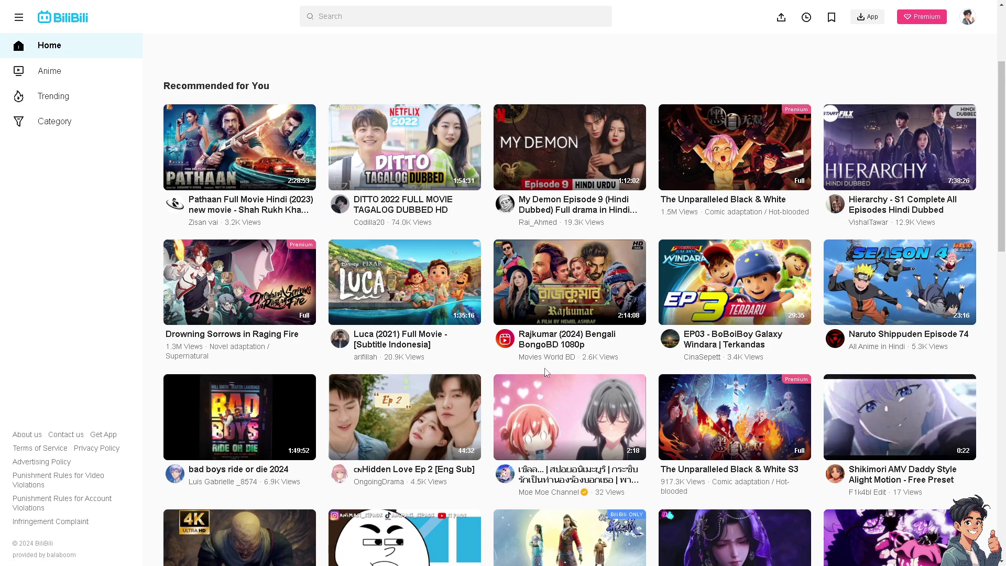
scroll(544, 371, "down", 1)
scroll(545, 372, "down", 1)
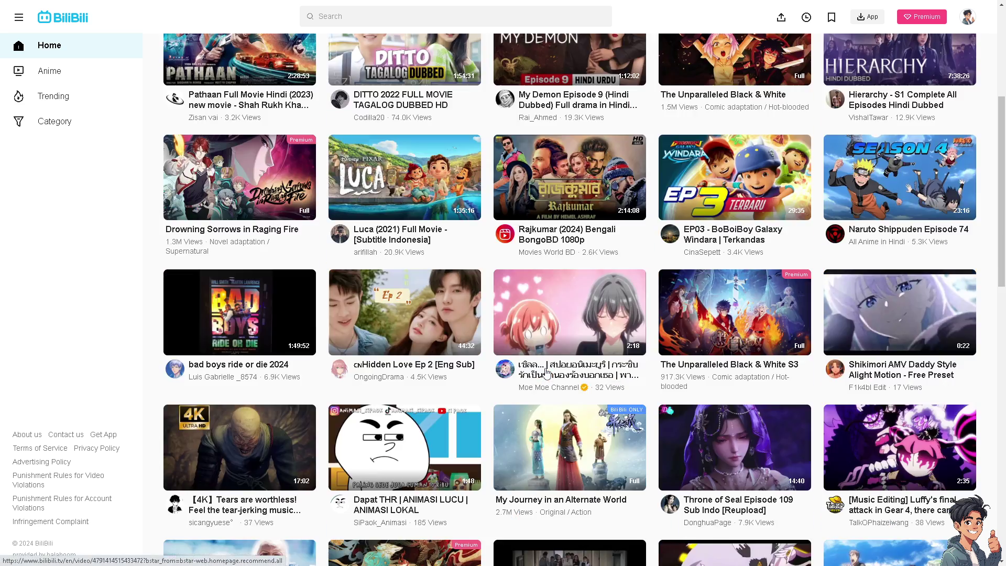
scroll(539, 377, "down", 1)
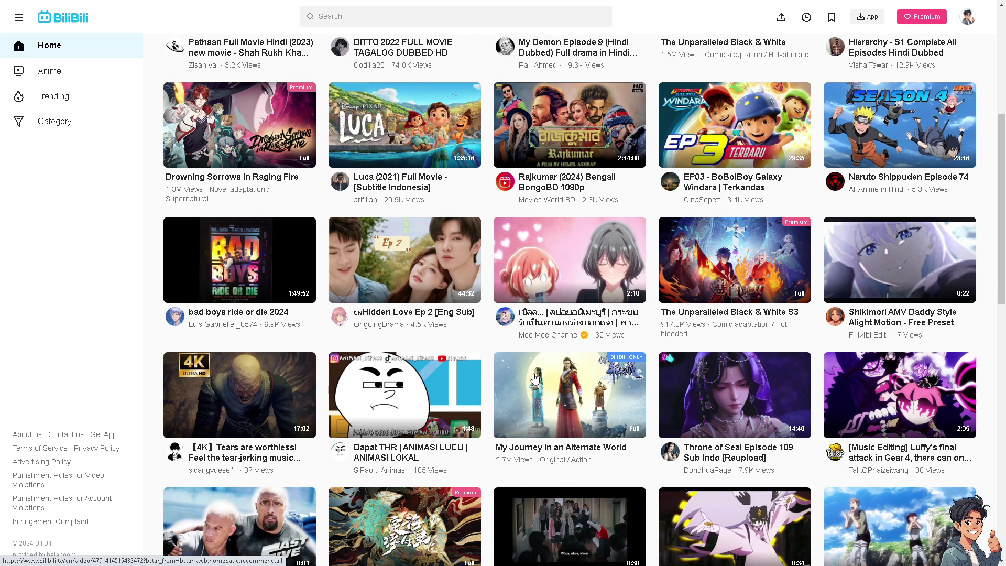
scroll(529, 378, "down", 1)
scroll(528, 378, "down", 6)
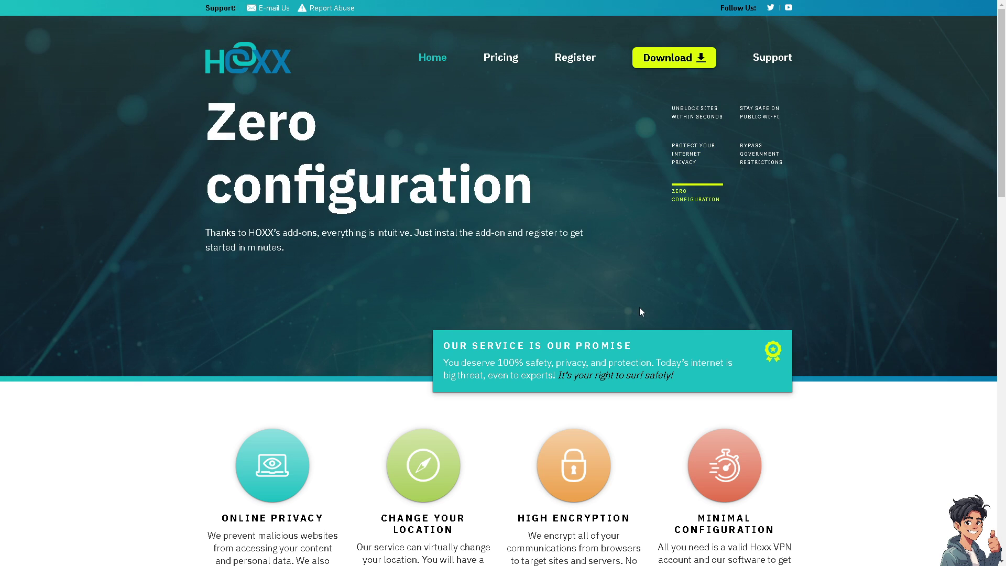
Scroll up and down through the Hoxx VPN homepage feature grid.
scroll(639, 311, "down", 2)
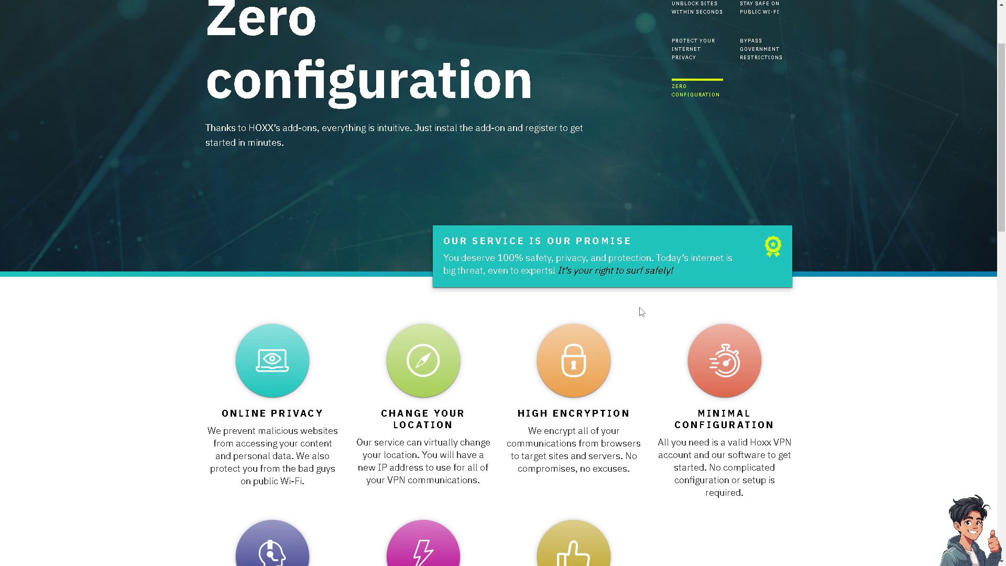
scroll(641, 313, "down", 2)
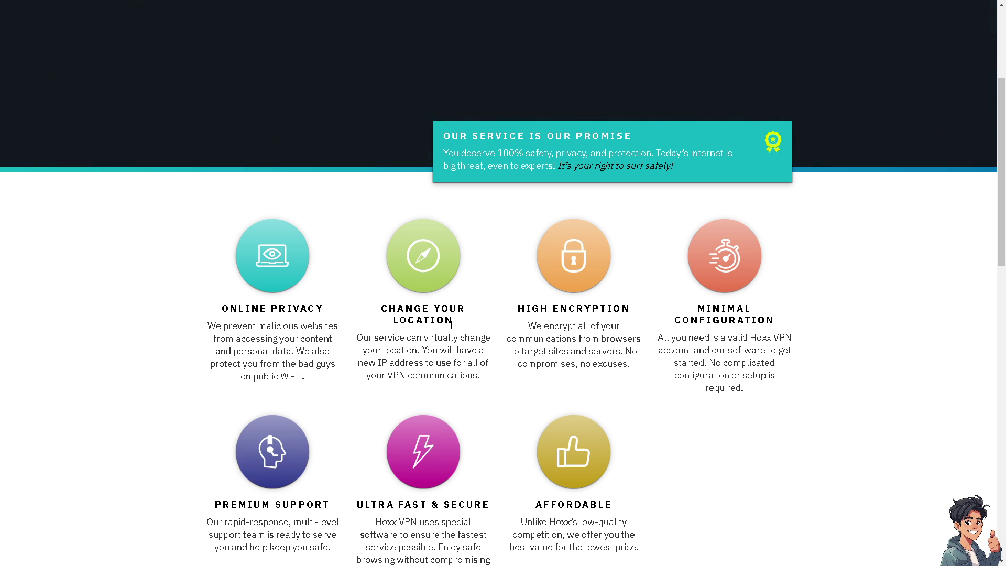
scroll(452, 323, "down", 1)
scroll(452, 323, "up", 5)
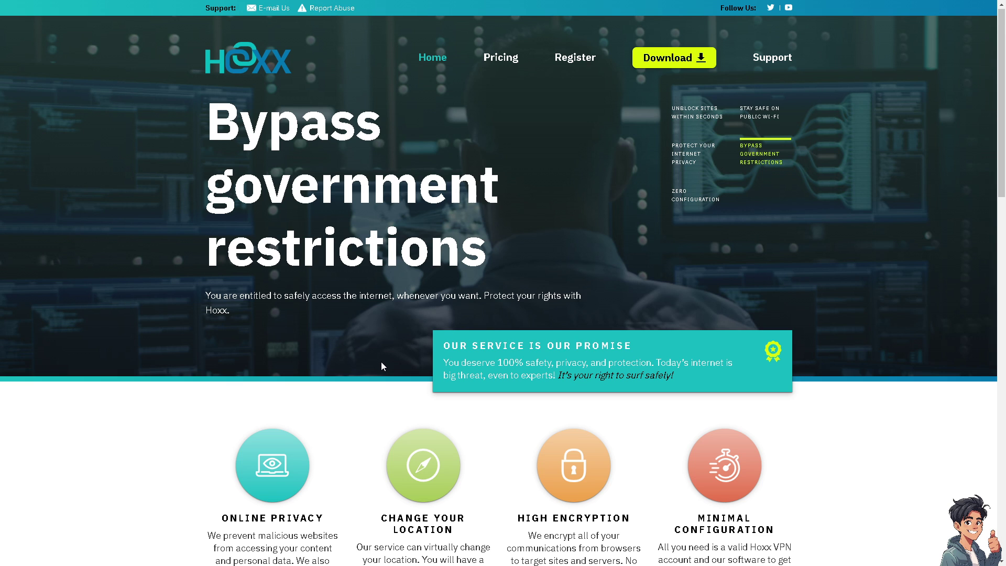
scroll(382, 365, "down", 3)
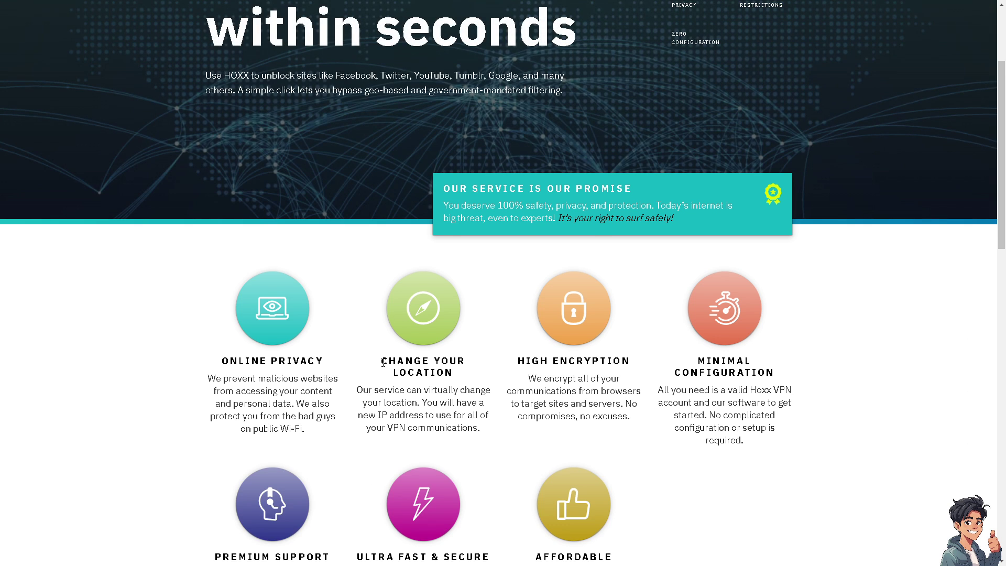
scroll(383, 363, "down", 3)
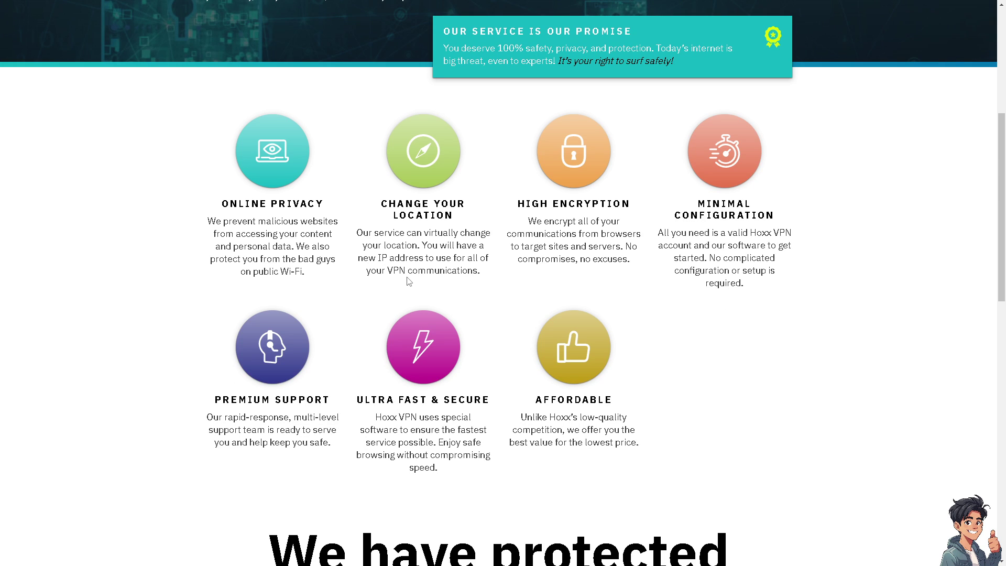
scroll(409, 282, "down", 2)
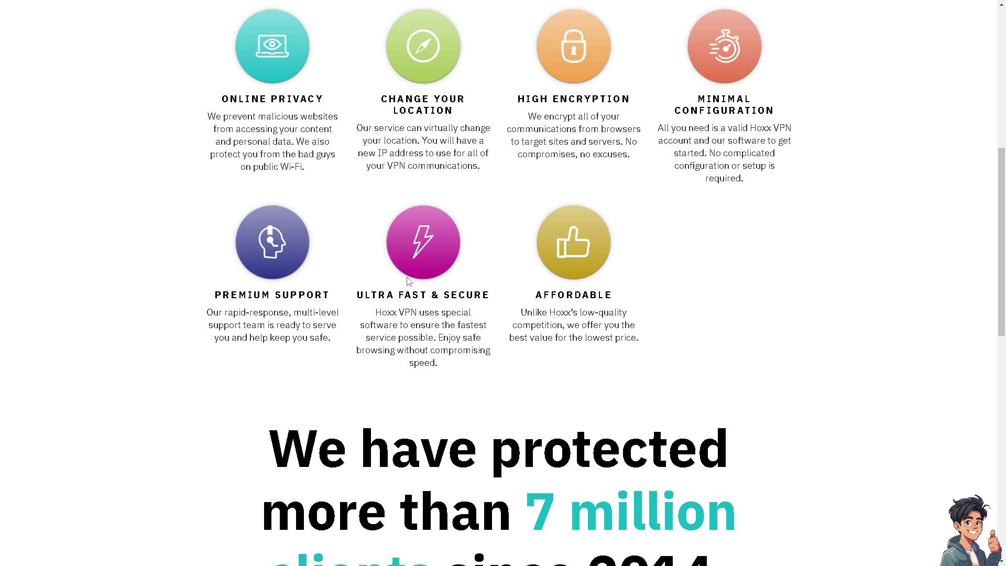
scroll(409, 281, "down", 2)
scroll(408, 279, "up", 10)
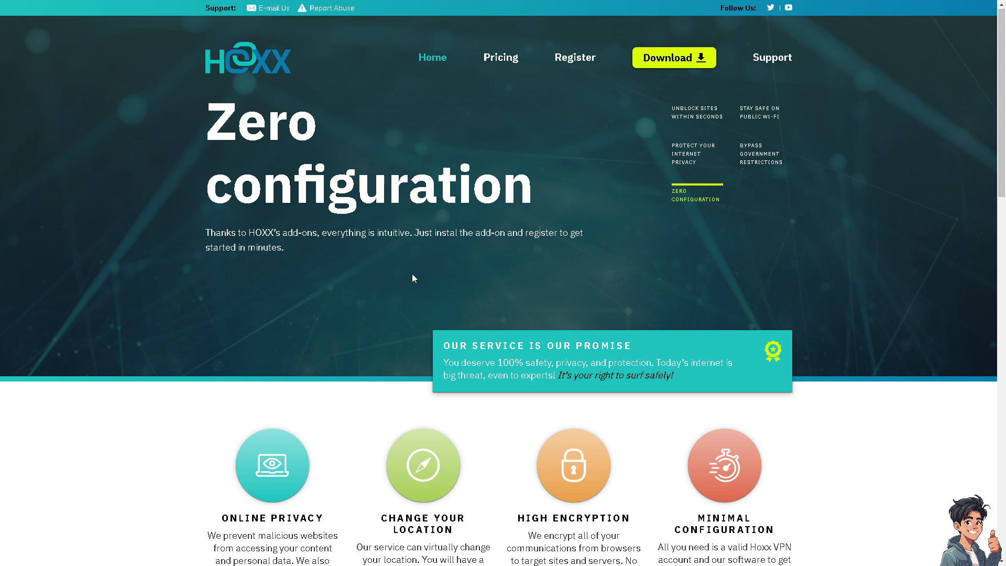
scroll(412, 273, "down", 1)
scroll(412, 272, "up", 1)
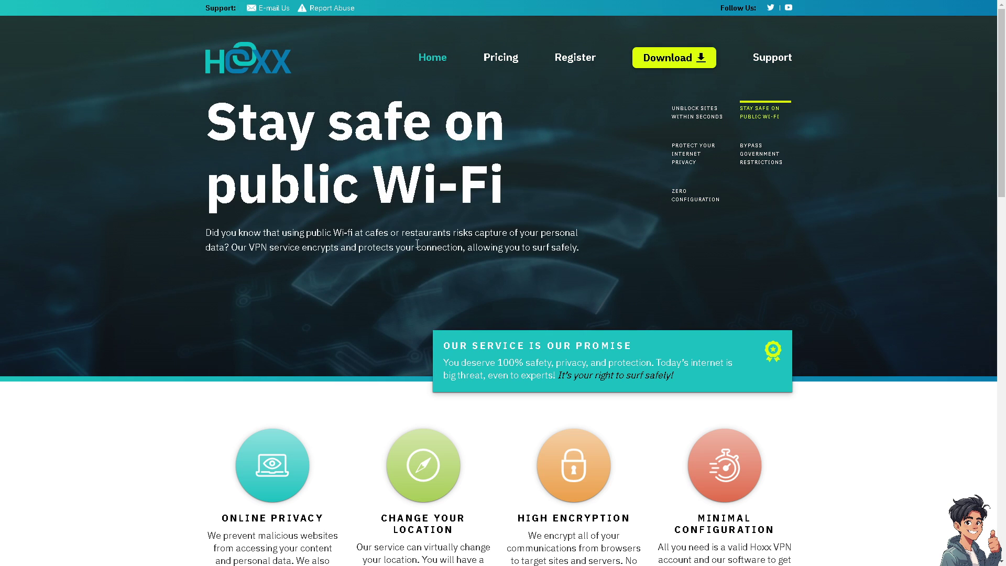
scroll(413, 245, "down", 1)
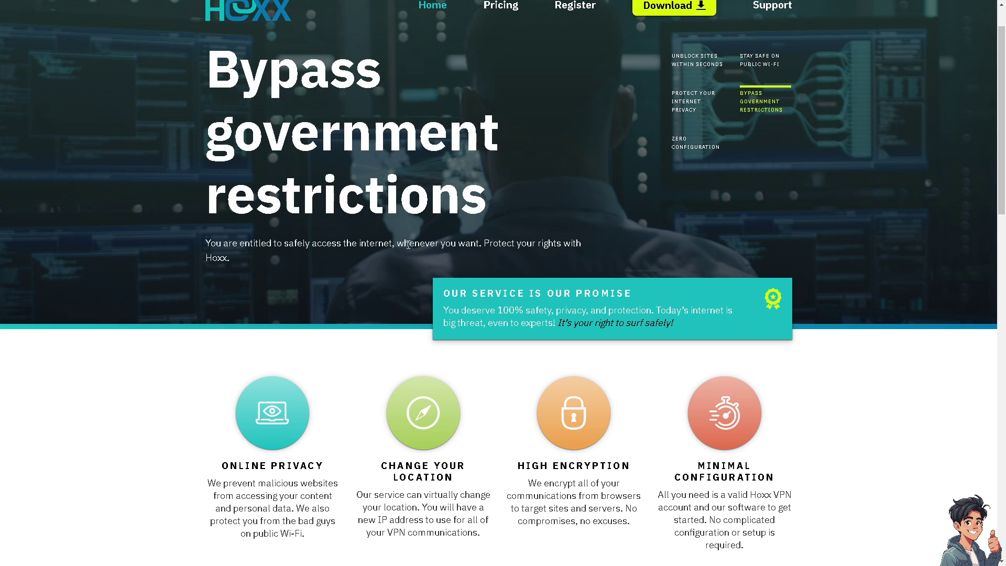
scroll(407, 244, "down", 2)
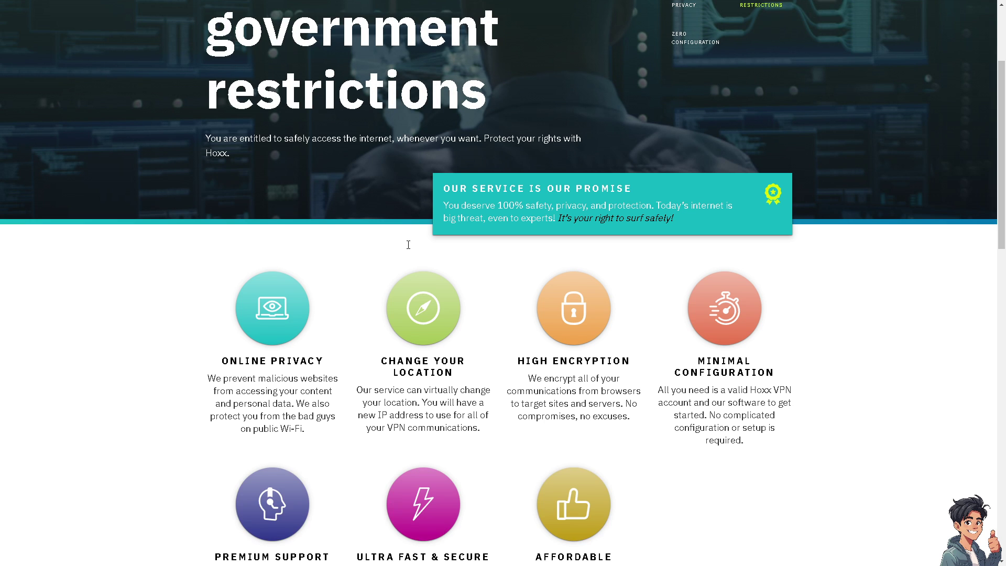
scroll(406, 243, "down", 2)
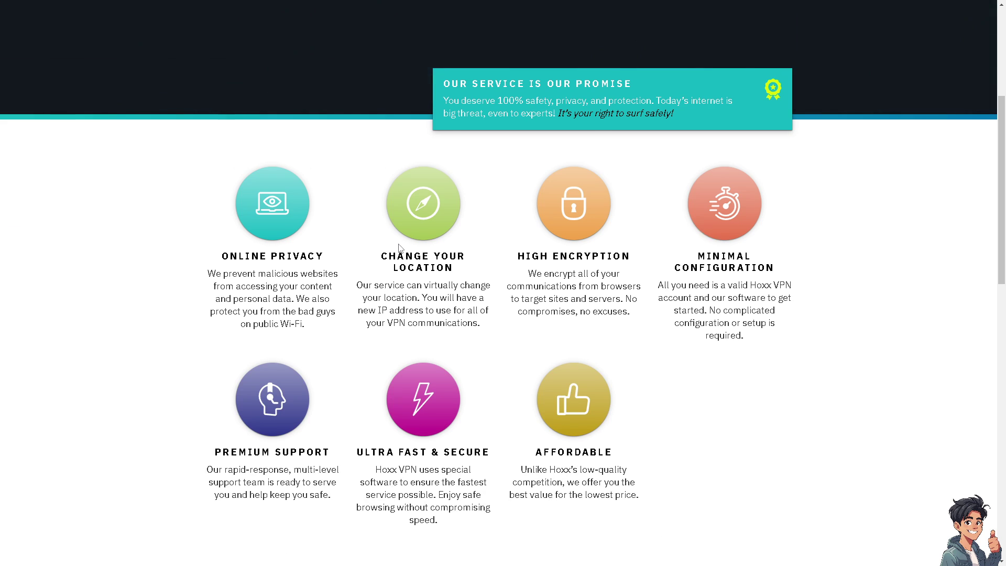
scroll(398, 247, "down", 2)
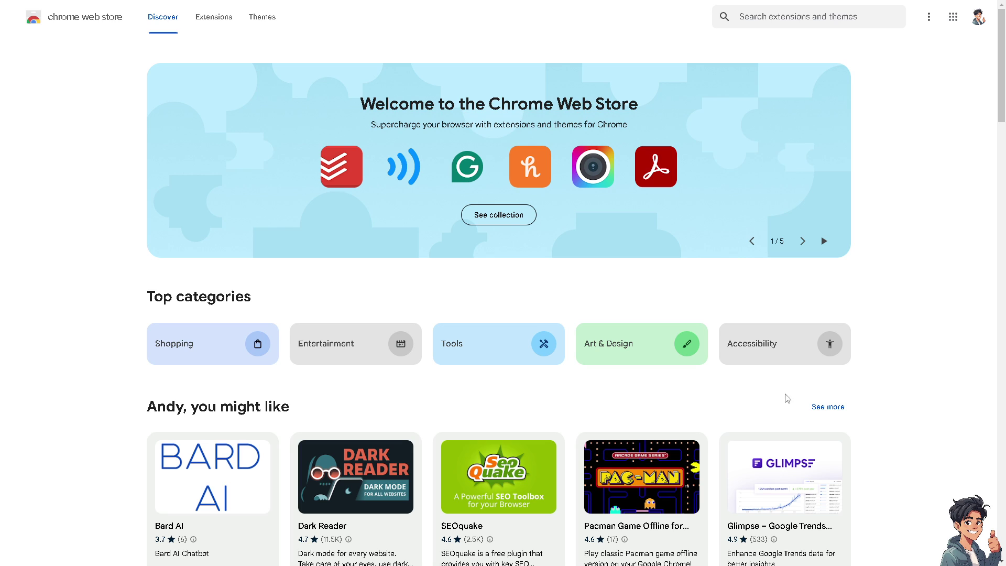
scroll(546, 388, "down", 1)
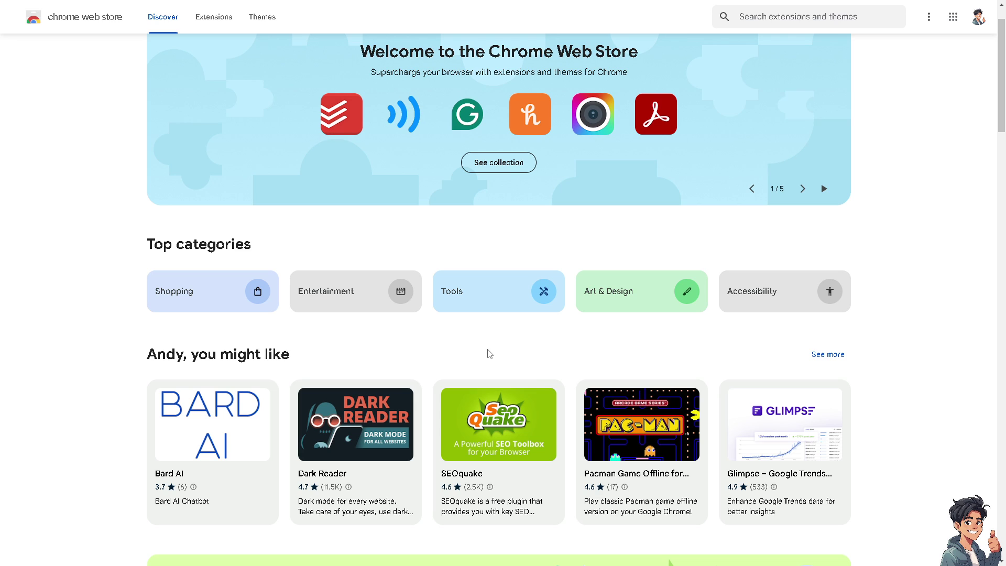
scroll(487, 353, "up", 1)
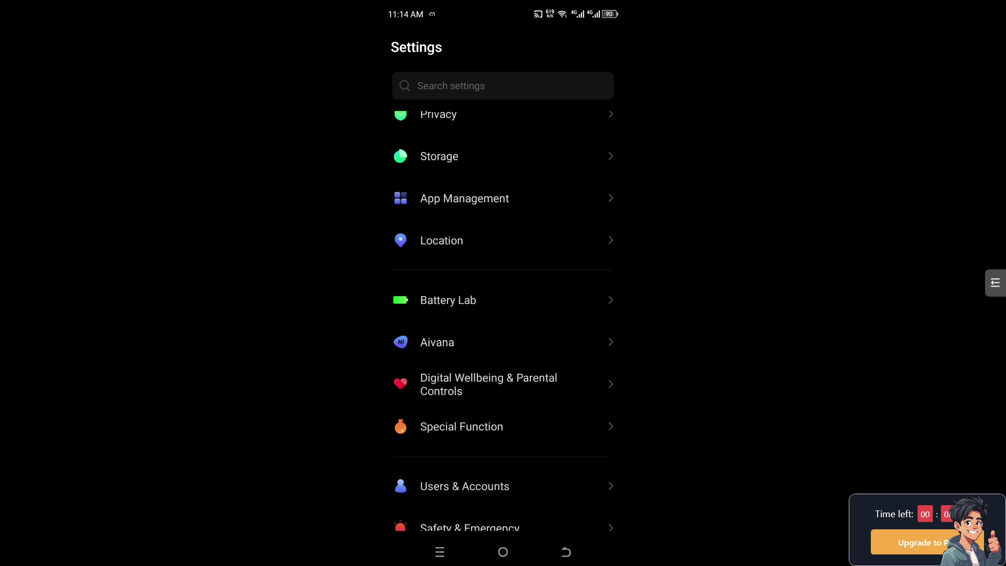
Go to App Management in Settings and open the full list of installed apps.
scroll(503, 321, "down", 2)
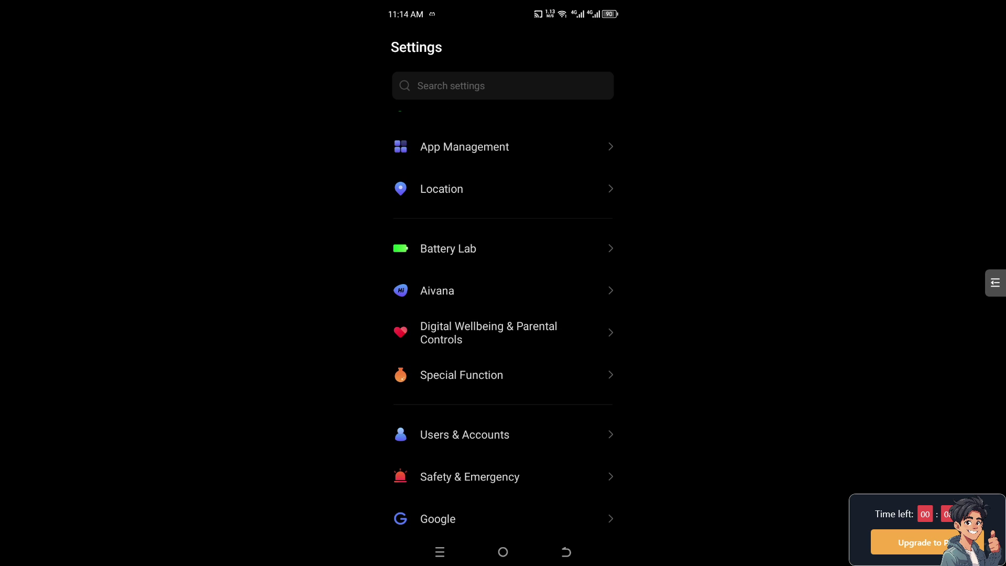
left_click(464, 147)
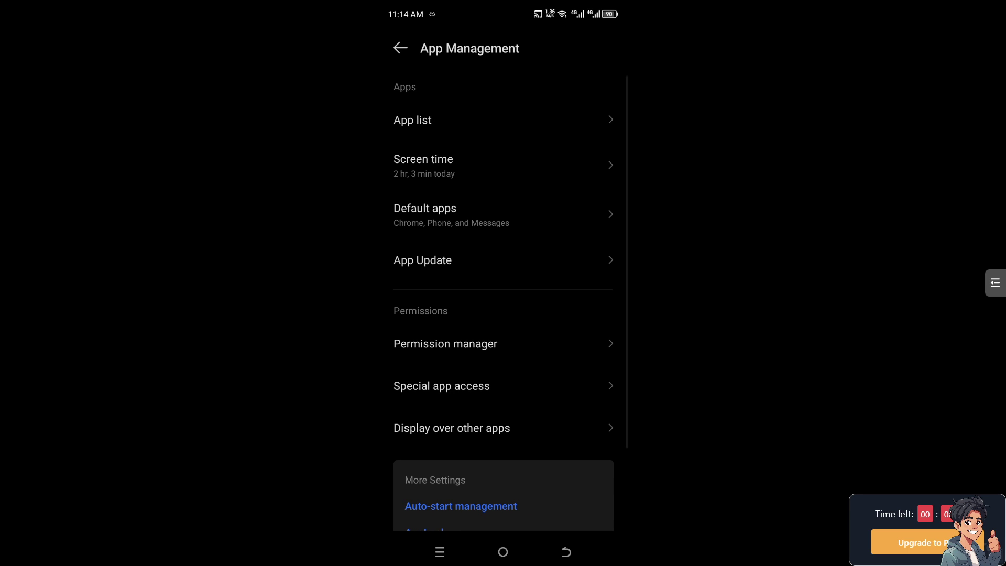
left_click(414, 120)
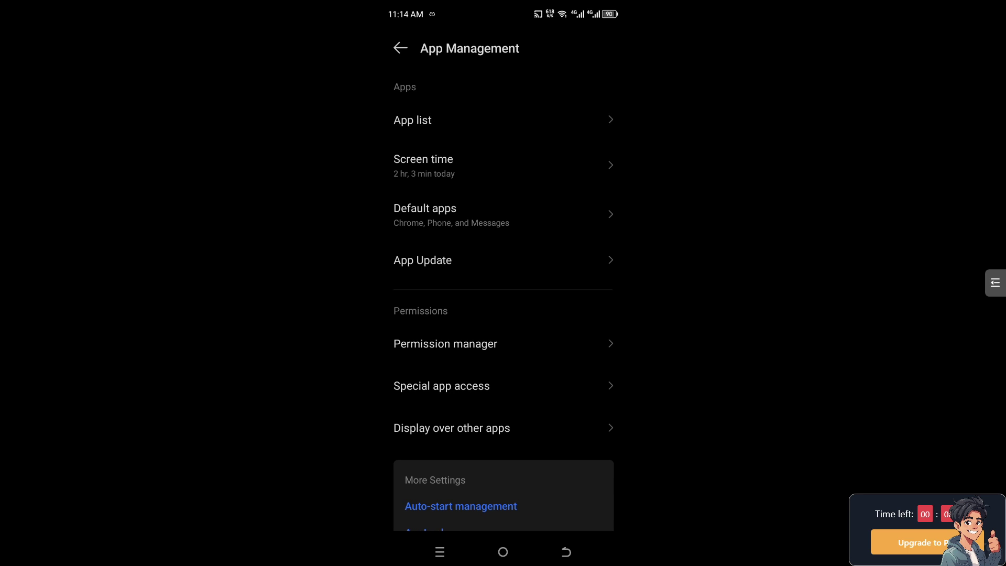
Search 'bil', open bilibili's app info, check its data usage, then view Storage & cache.
type("bili")
left_click(471, 141)
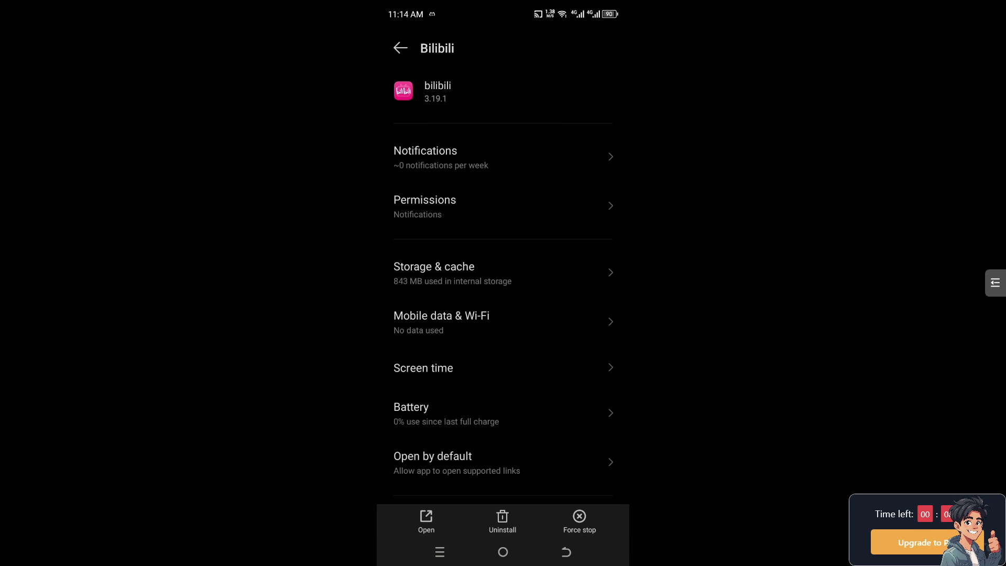
left_click(441, 321)
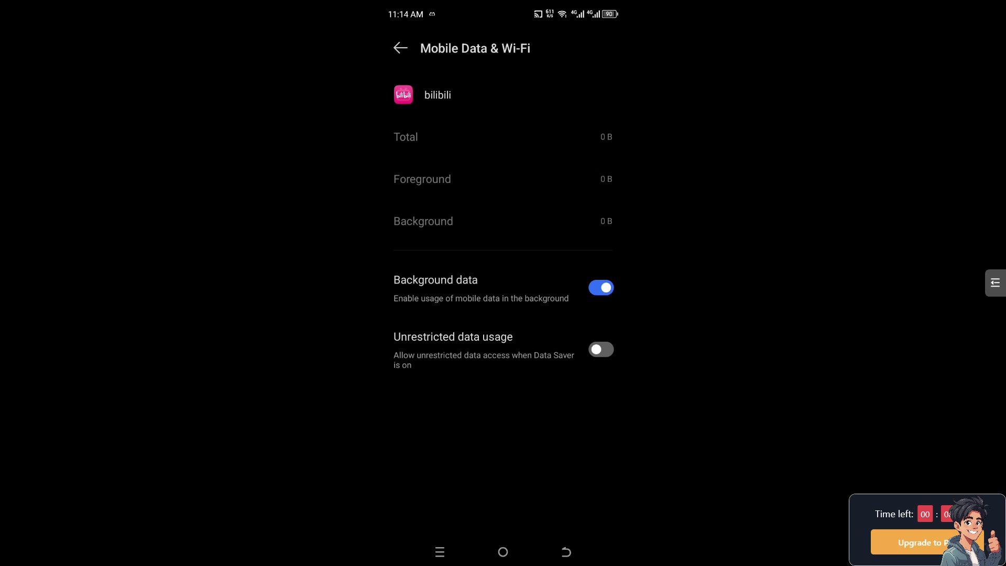
key("Escape")
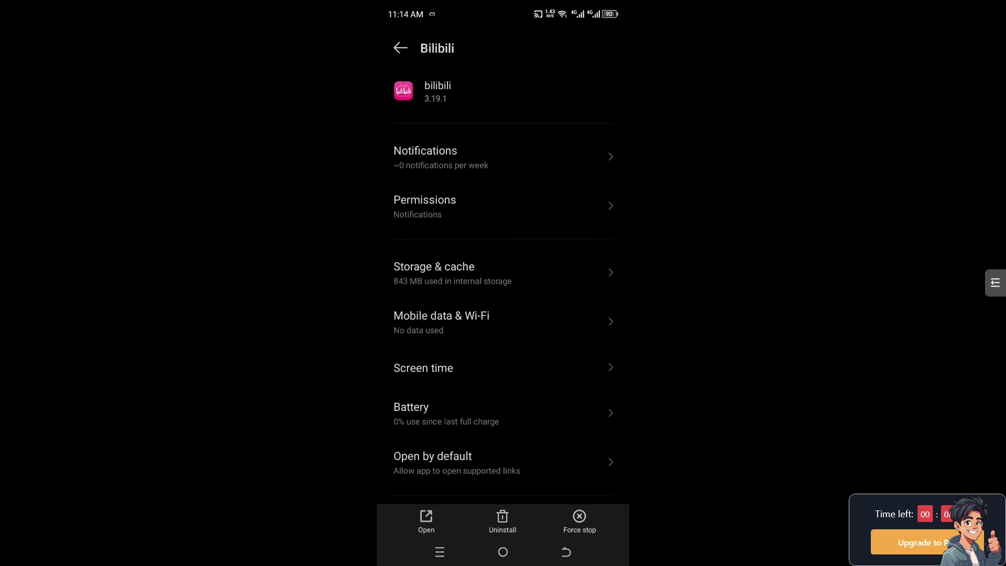
left_click(452, 273)
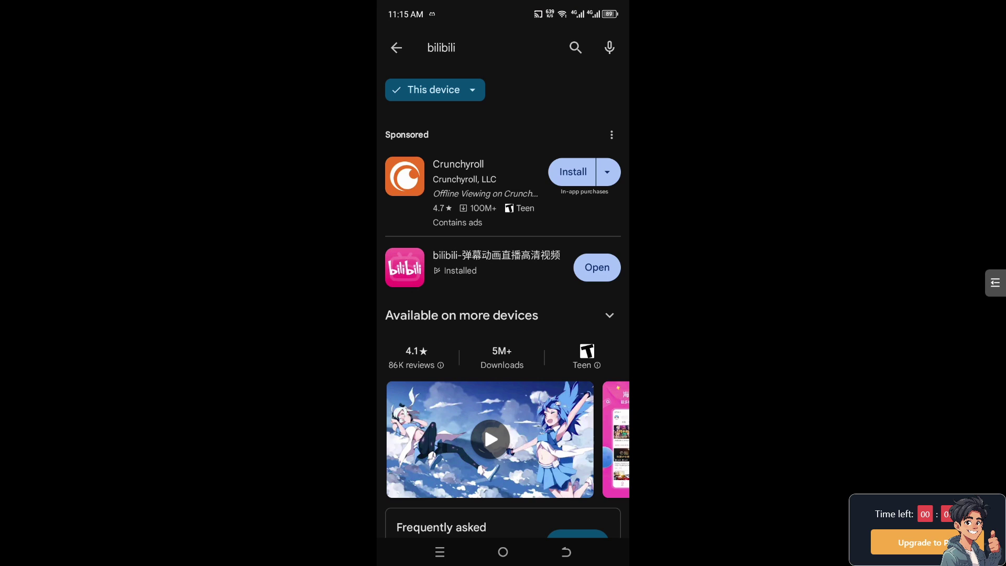
Launch bilibili from its Play Store entry and scroll through the home video feed.
left_click(597, 268)
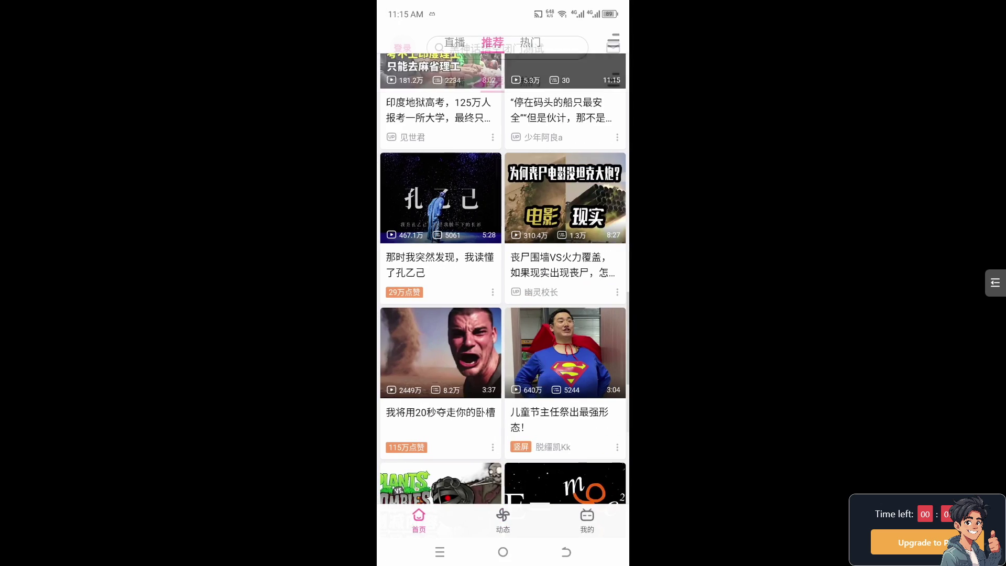
scroll(503, 278, "down", 10)
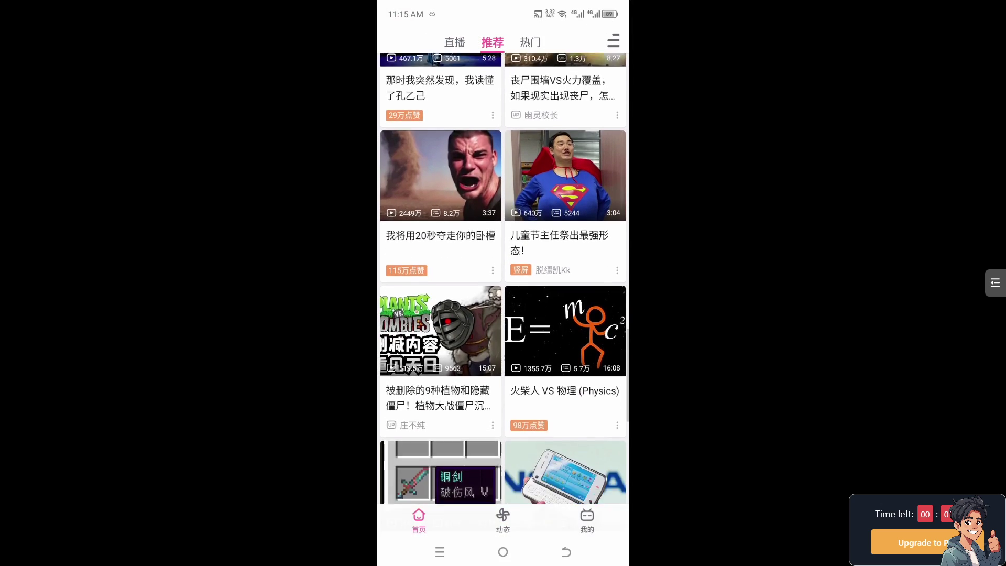
scroll(505, 278, "down", 10)
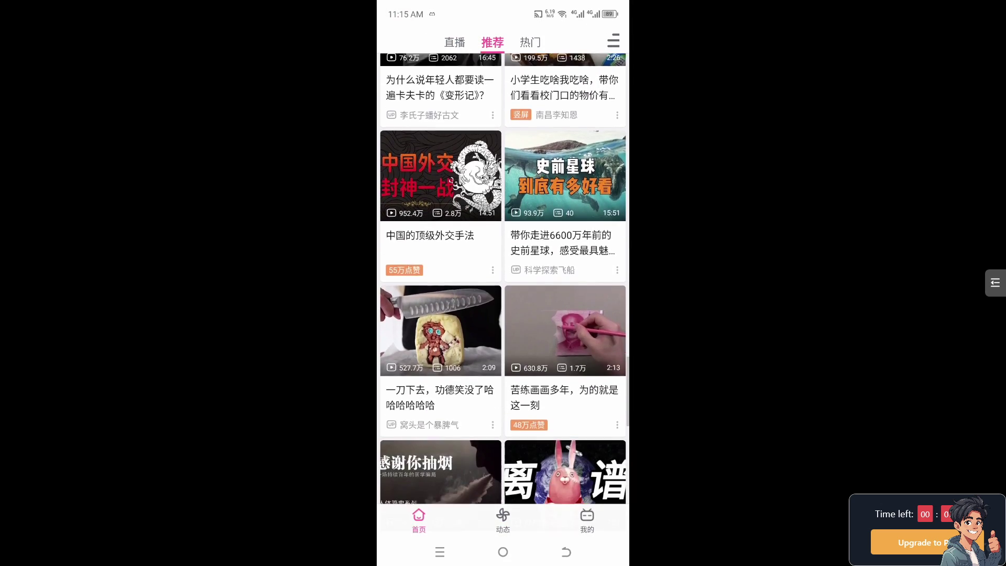
scroll(504, 278, "down", 8)
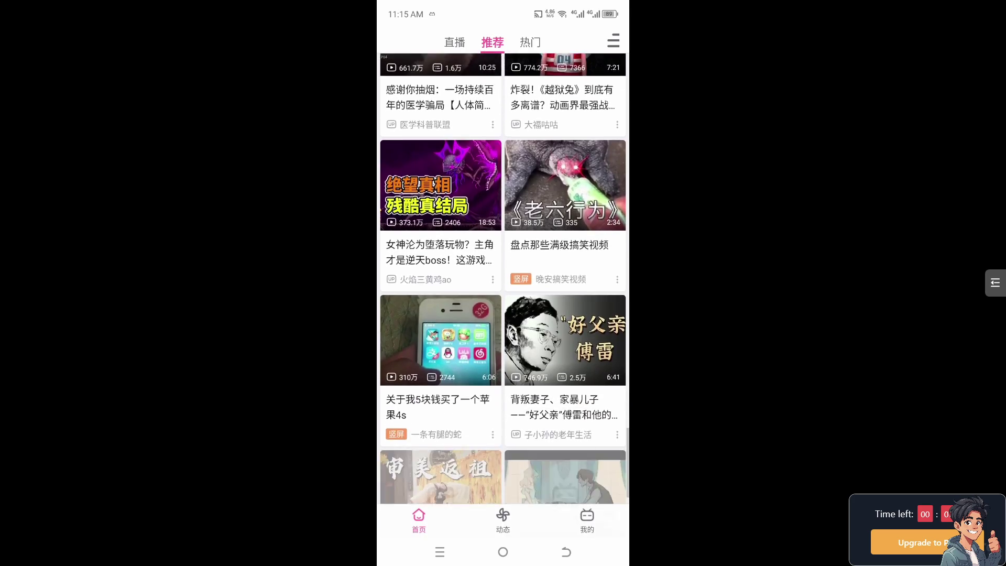
scroll(505, 278, "down", 10)
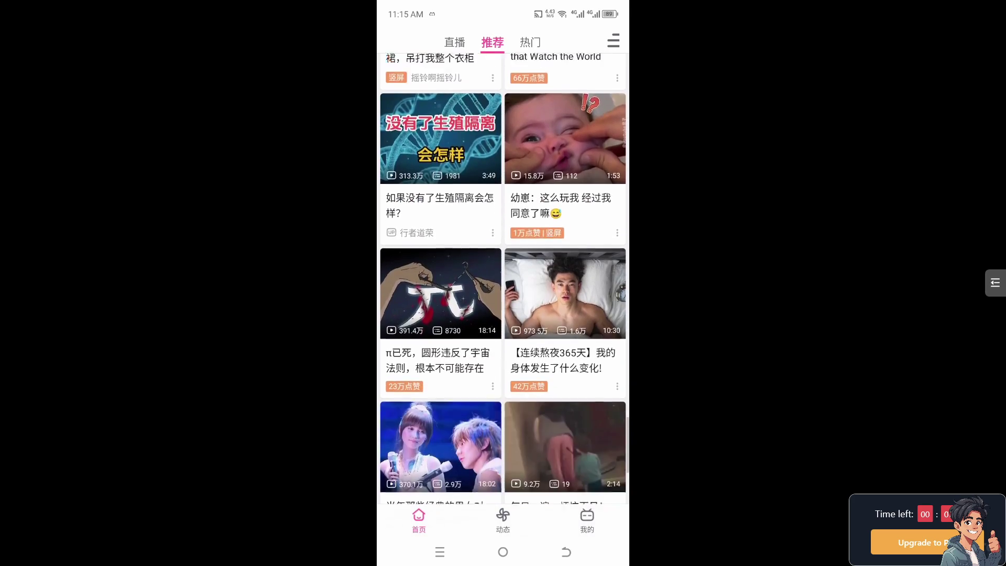
scroll(504, 278, "down", 10)
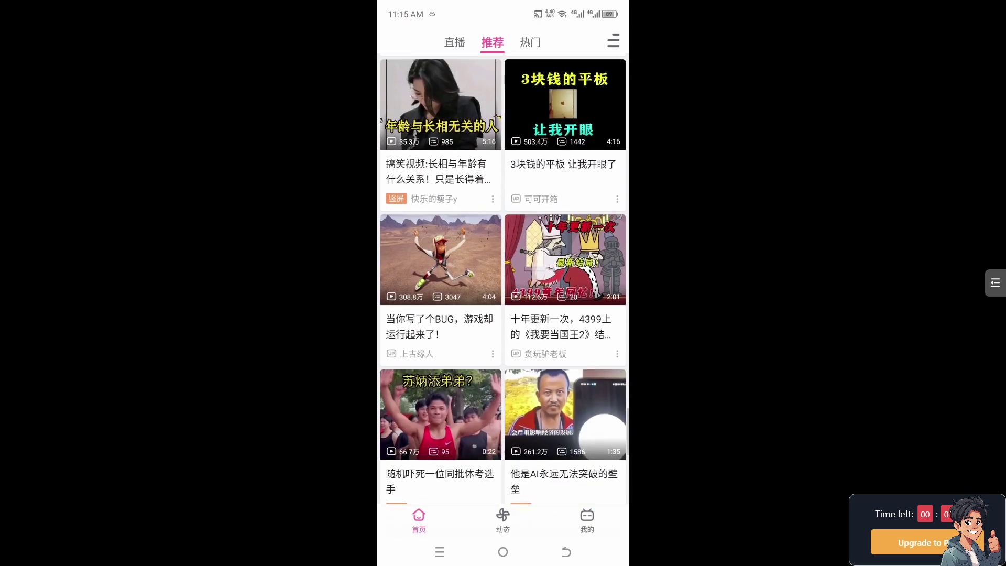
scroll(479, 375, "down", 5)
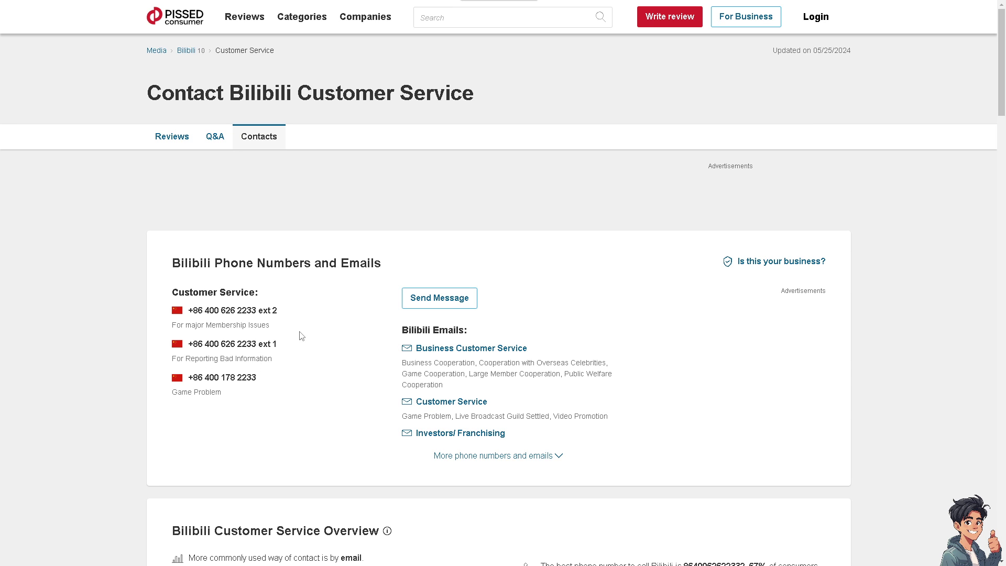
On the Bilibili contacts page, choose Send Message and pick Customer Service as recipient.
scroll(297, 317, "down", 3)
scroll(296, 317, "down", 2)
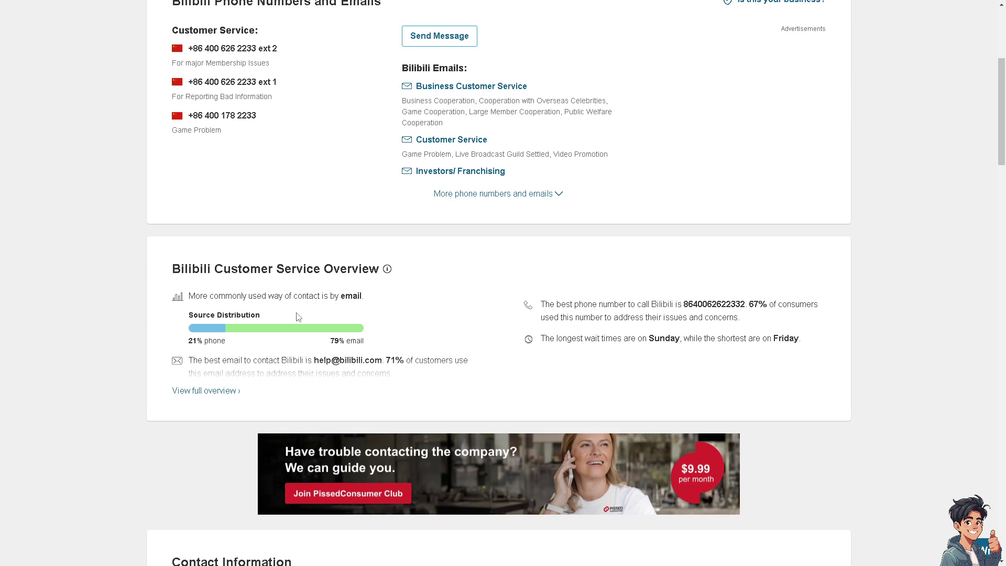
scroll(296, 317, "up", 5)
left_click(442, 298)
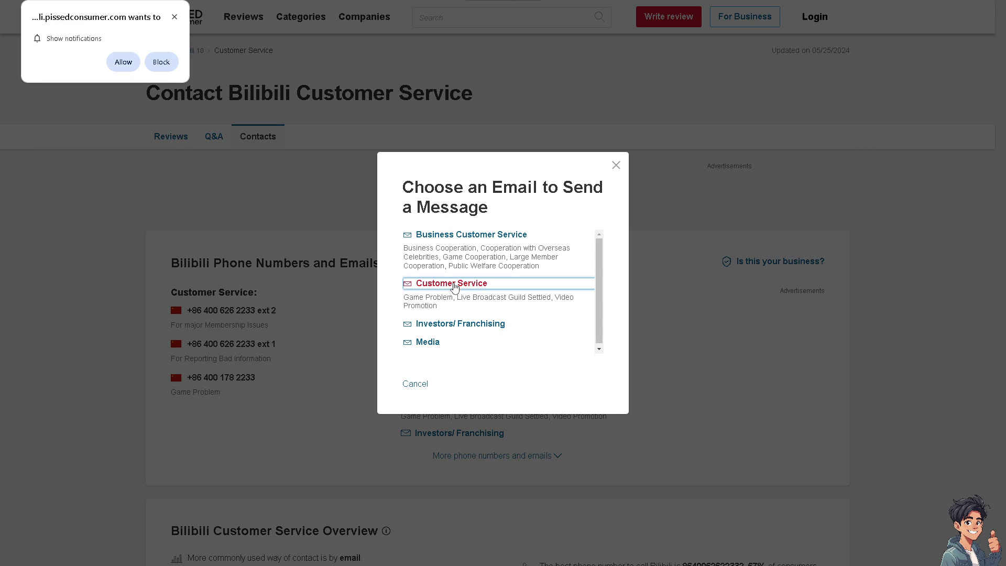
left_click(453, 285)
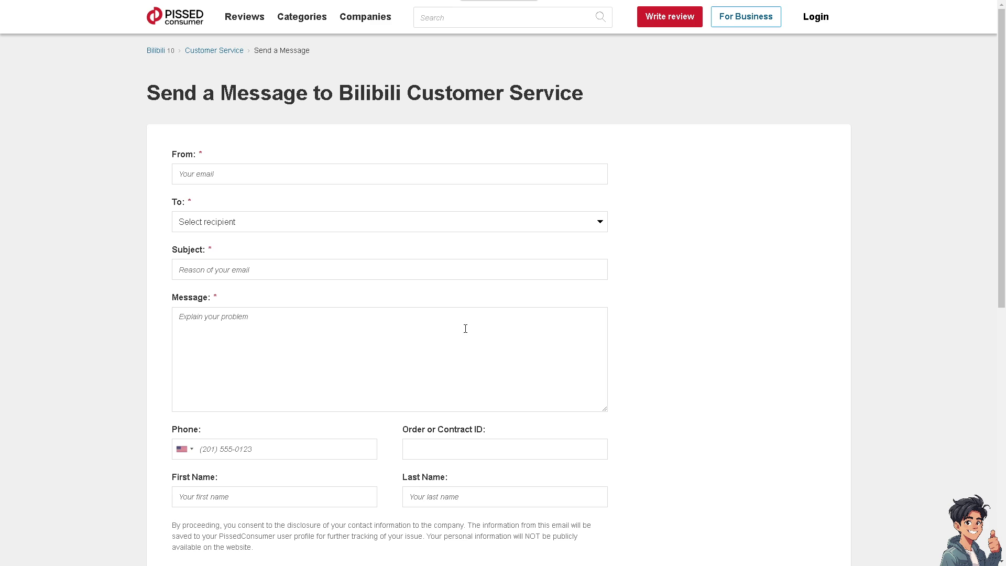
Paste 'How to Fix Bilibili Loading Failed or Not Working' into the Message field.
left_click(288, 343)
type("How to Fix Bilibili Loading Failed or Not Working")
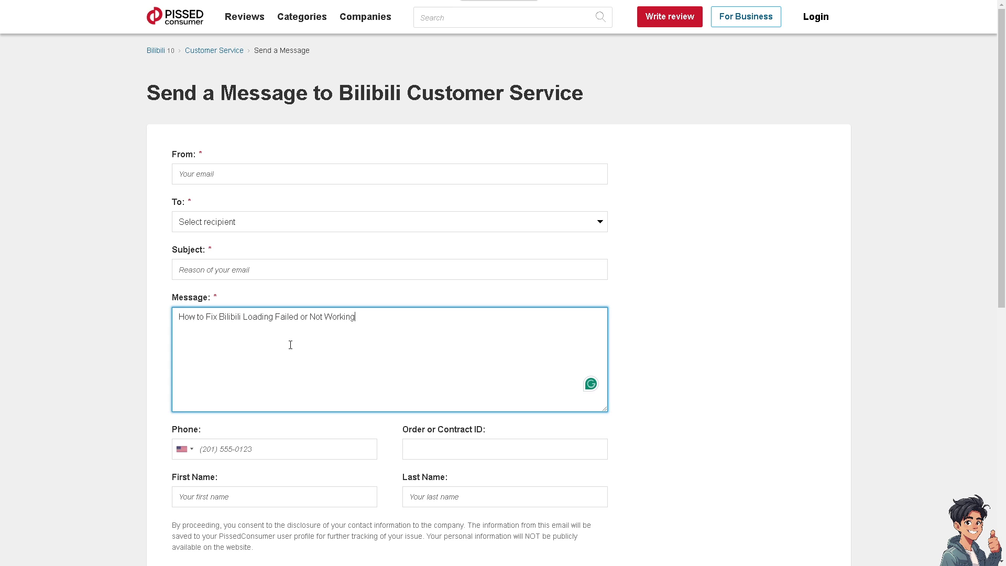